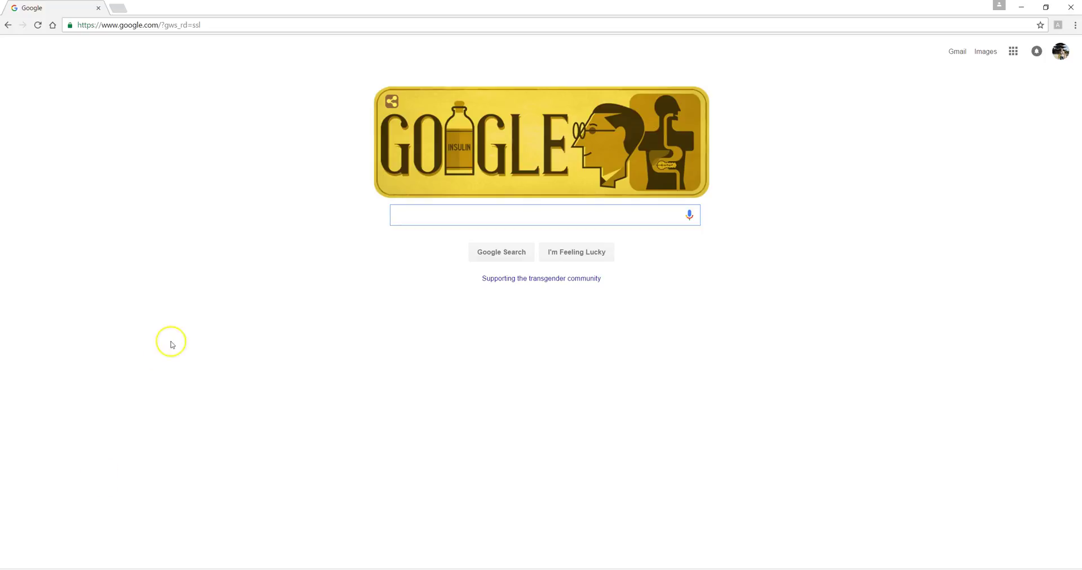
- Replace the Chrome address with ohslmc.com and load the library media center site
click(235, 25)
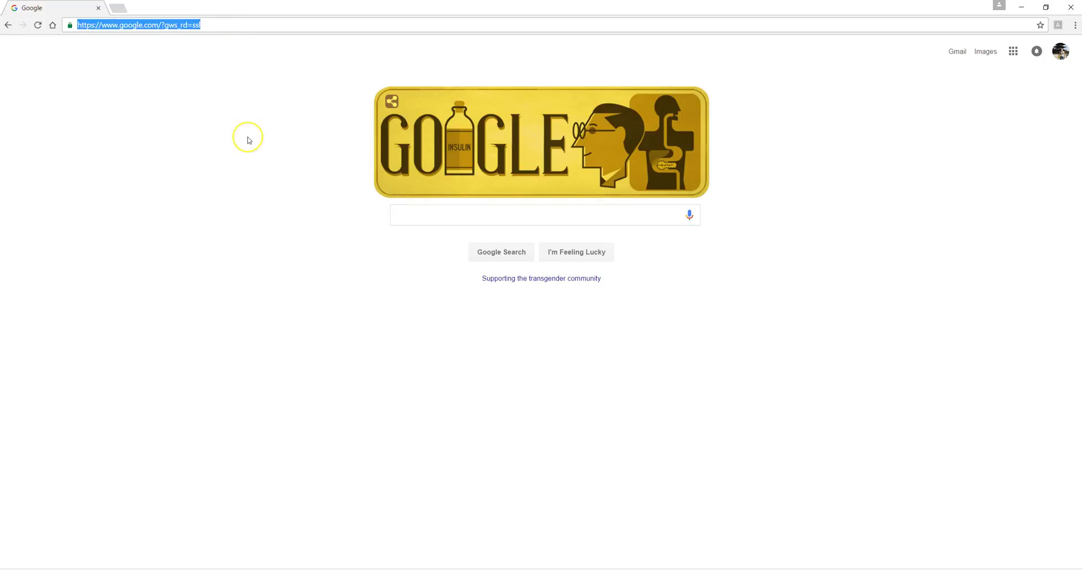
key(BackSpace)
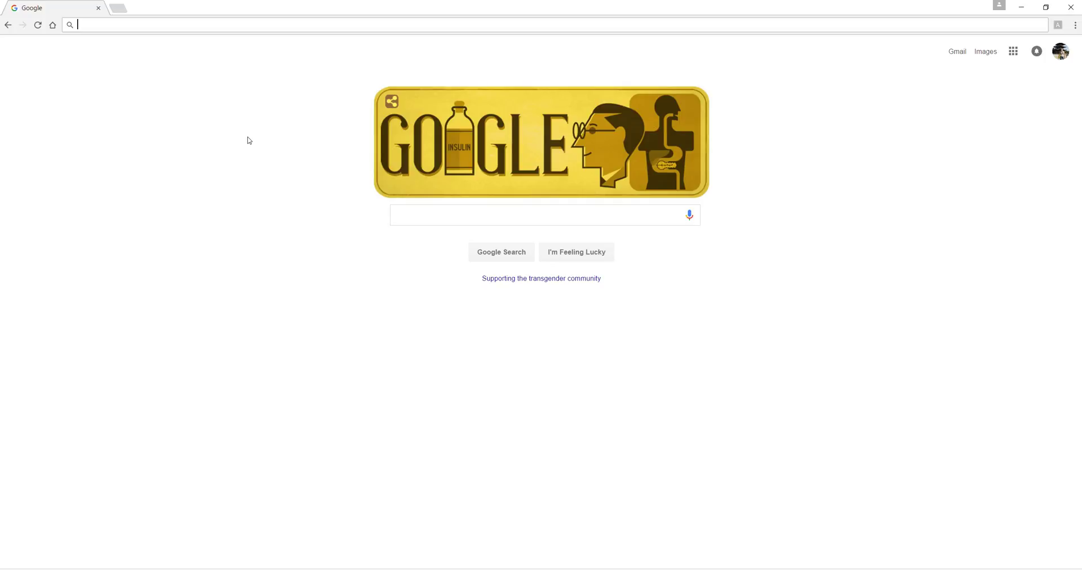
text(o)
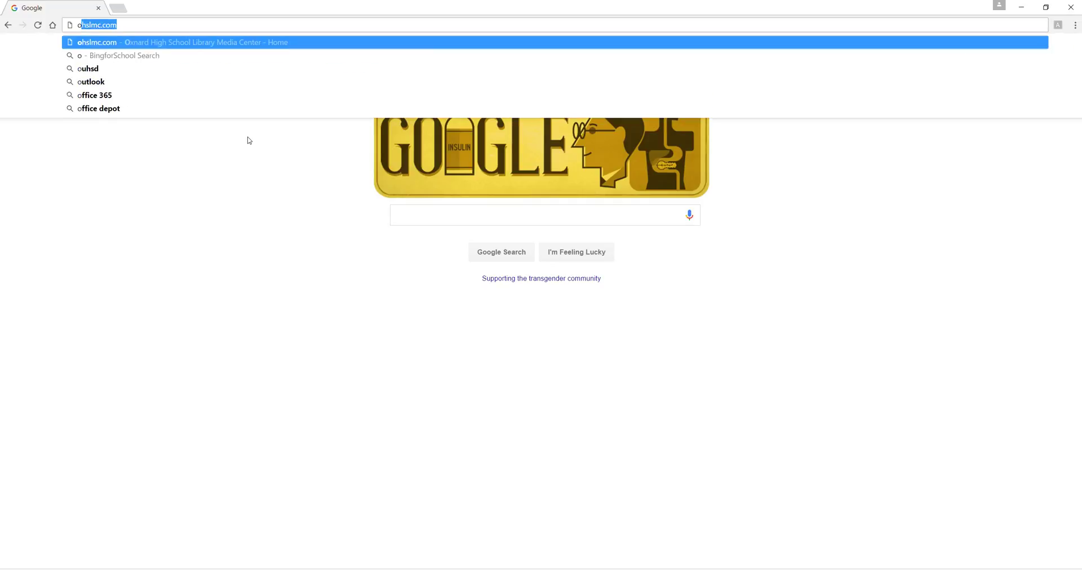
text(hslm)
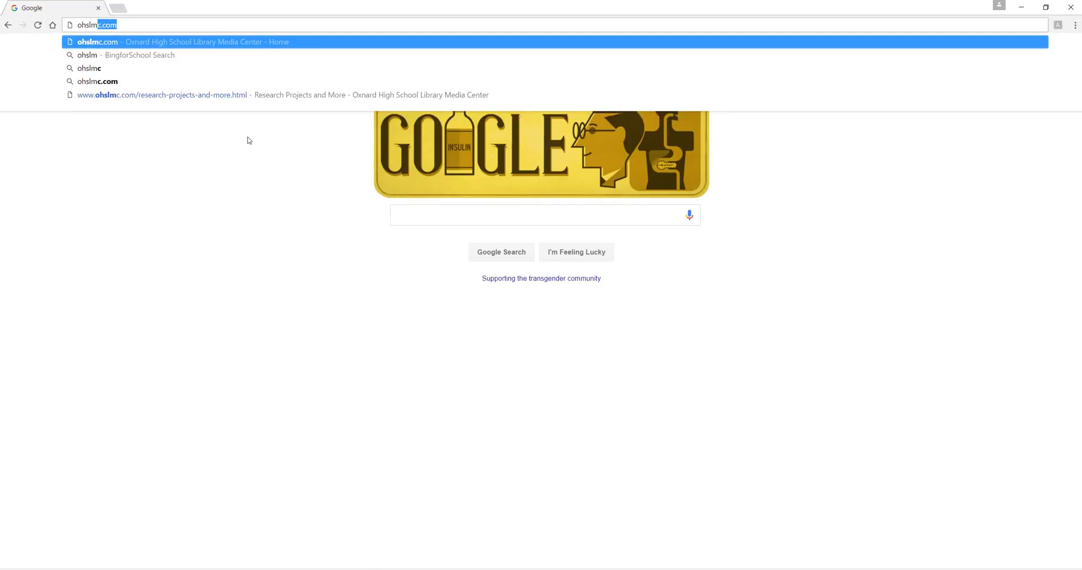
text(c.co)
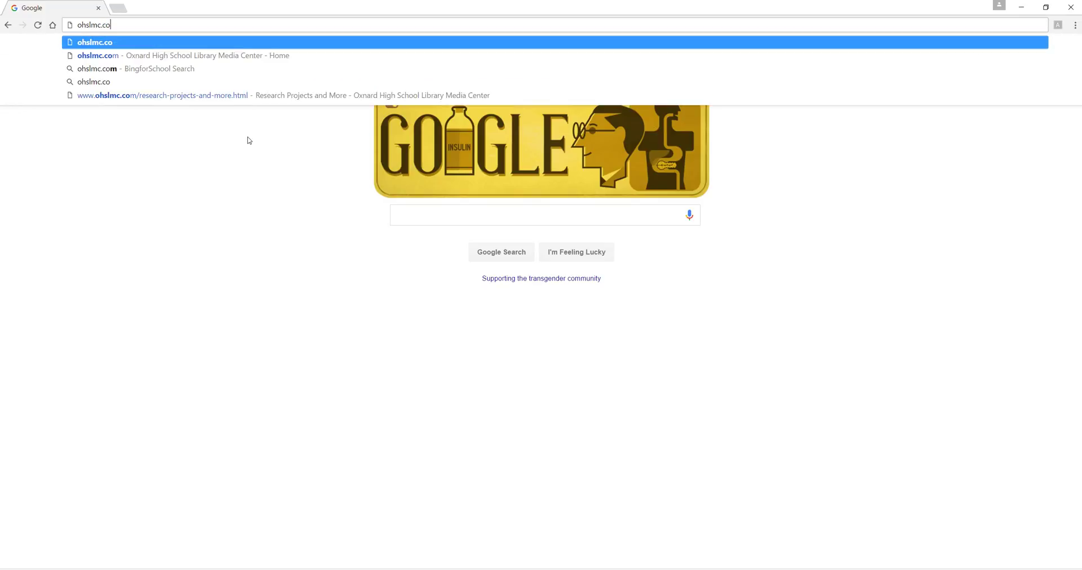
text(m)
key(Return)
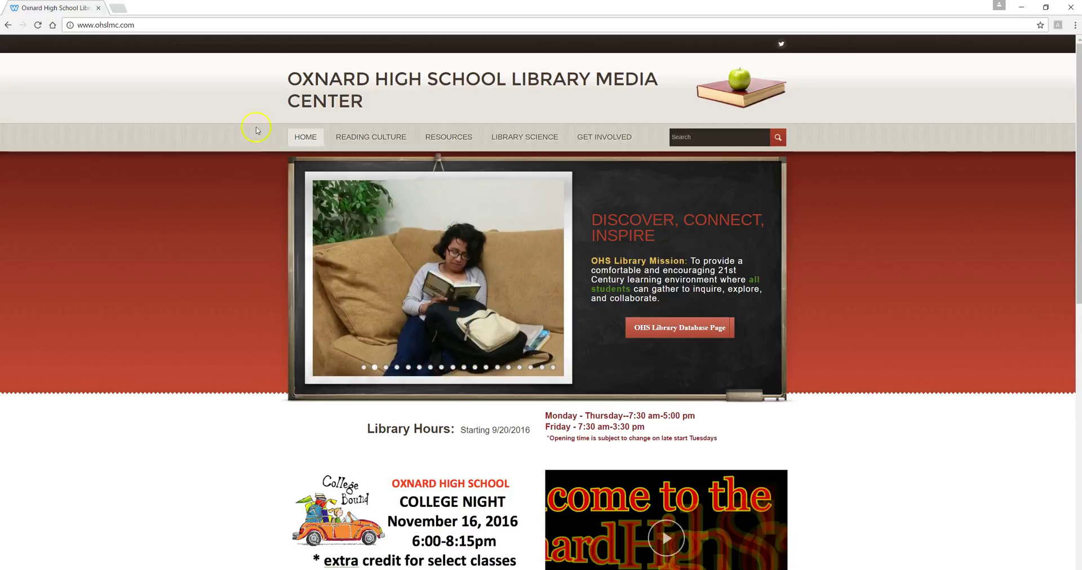
- Open OHS Card Catalog from the READING CULTURE menu
mouse_move(365, 138)
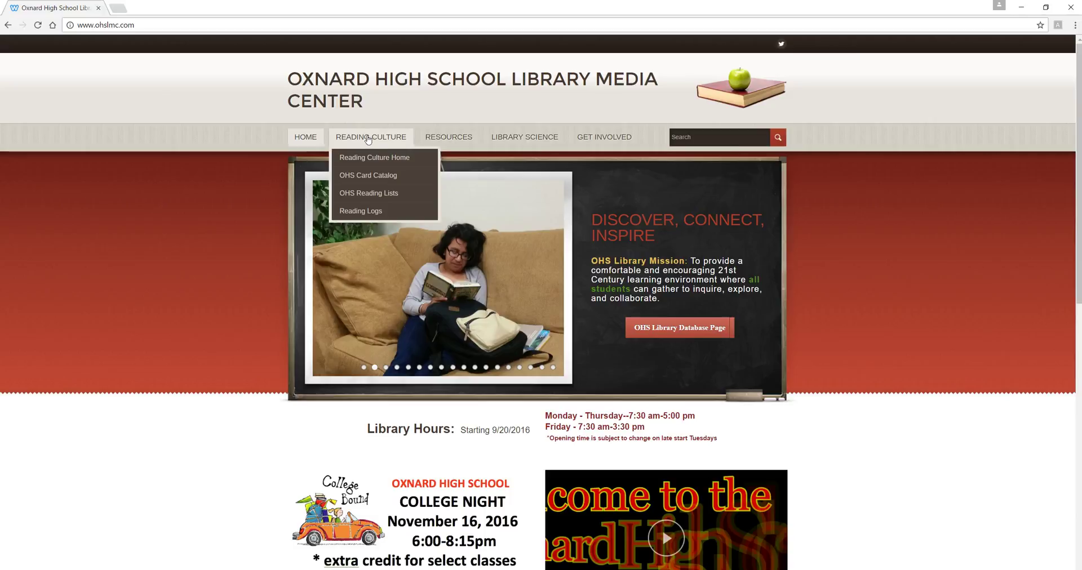
click(363, 176)
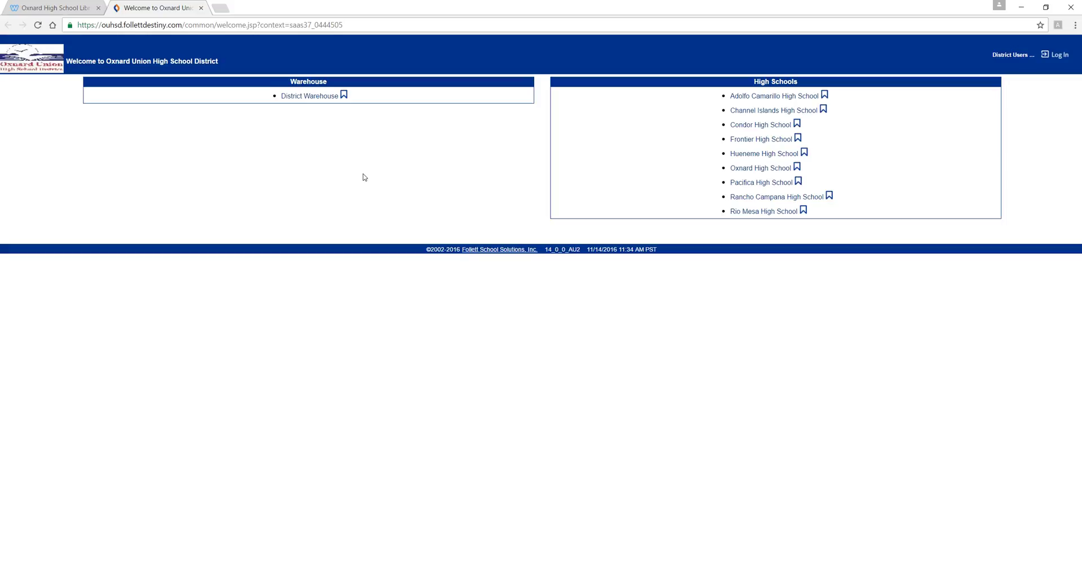
- Choose Oxnard High School, go to Log In, and clear the autofilled user name and password
click(755, 169)
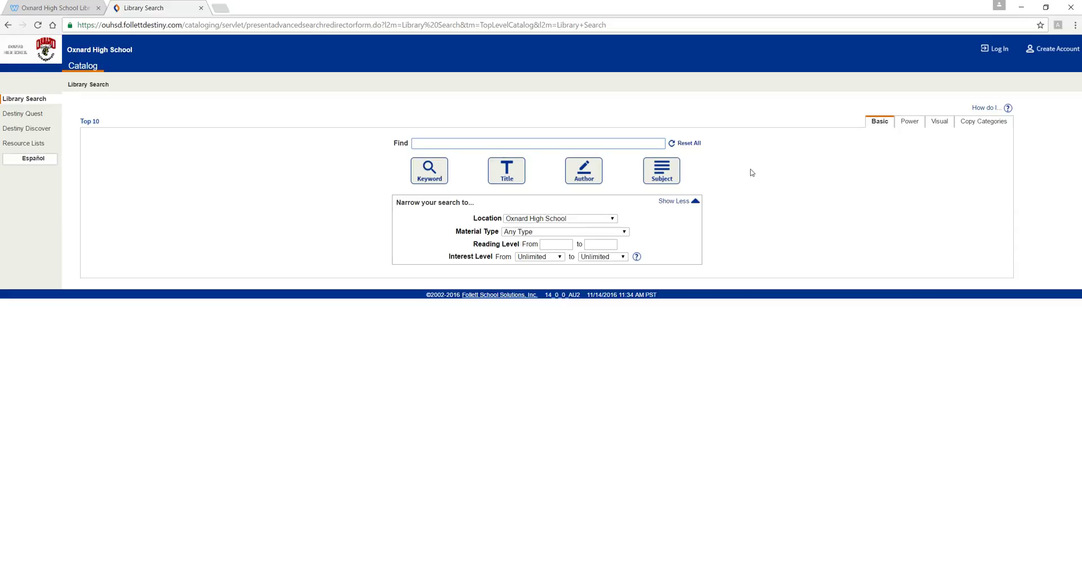
click(1002, 54)
click(576, 110)
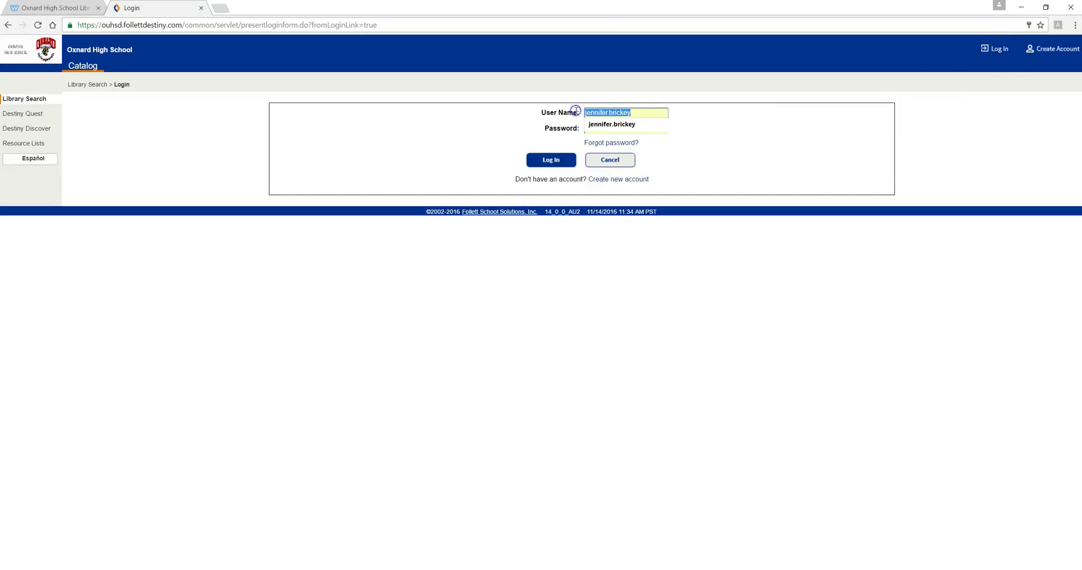
key(Delete)
click(683, 142)
click(648, 131)
click(569, 128)
key(Delete)
- Enter the student's user name and password and log in to the catalog
click(606, 114)
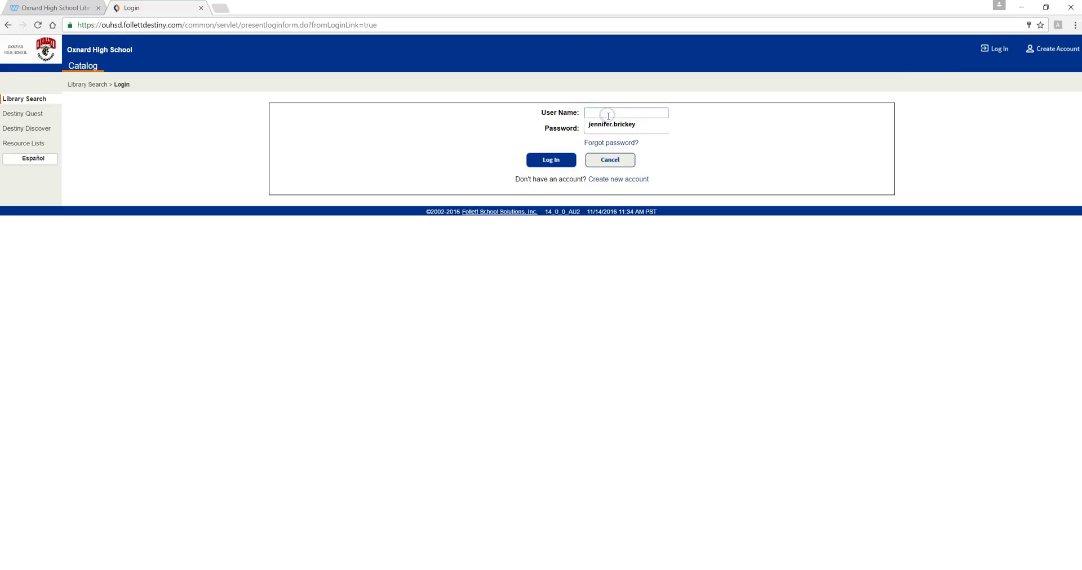
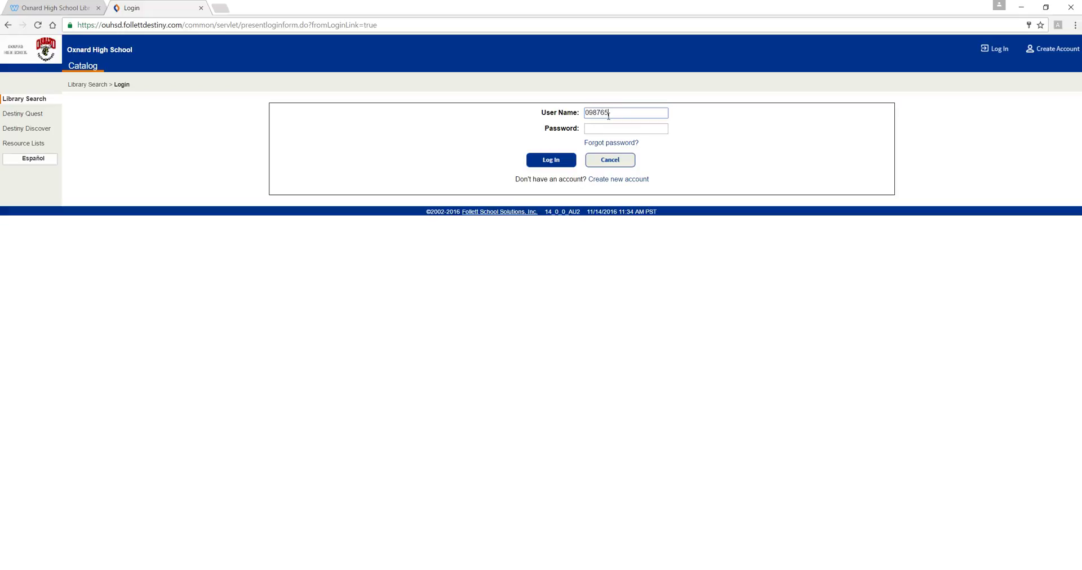
click(609, 129)
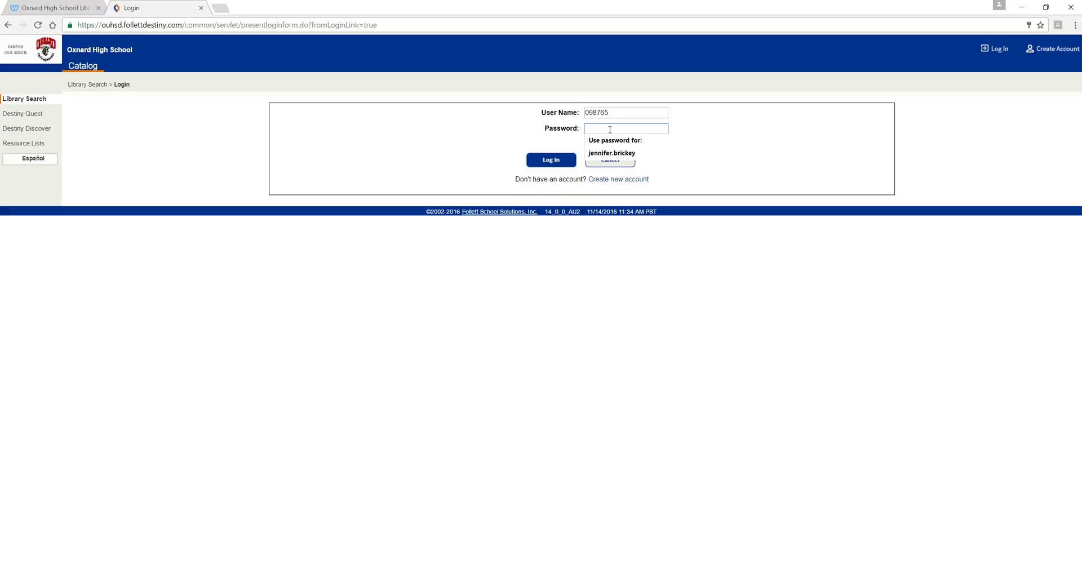
text(1)
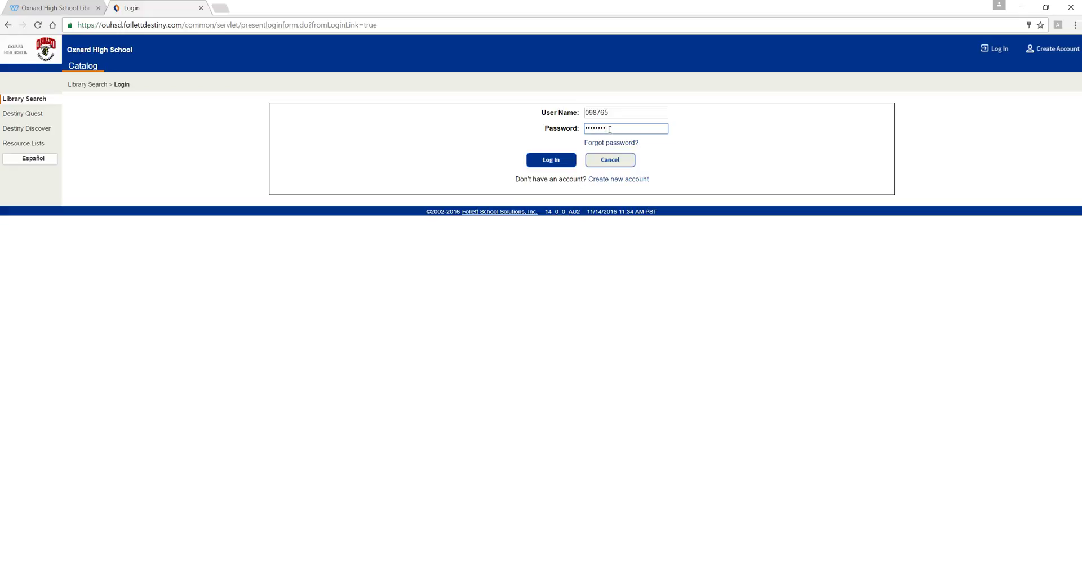
click(551, 162)
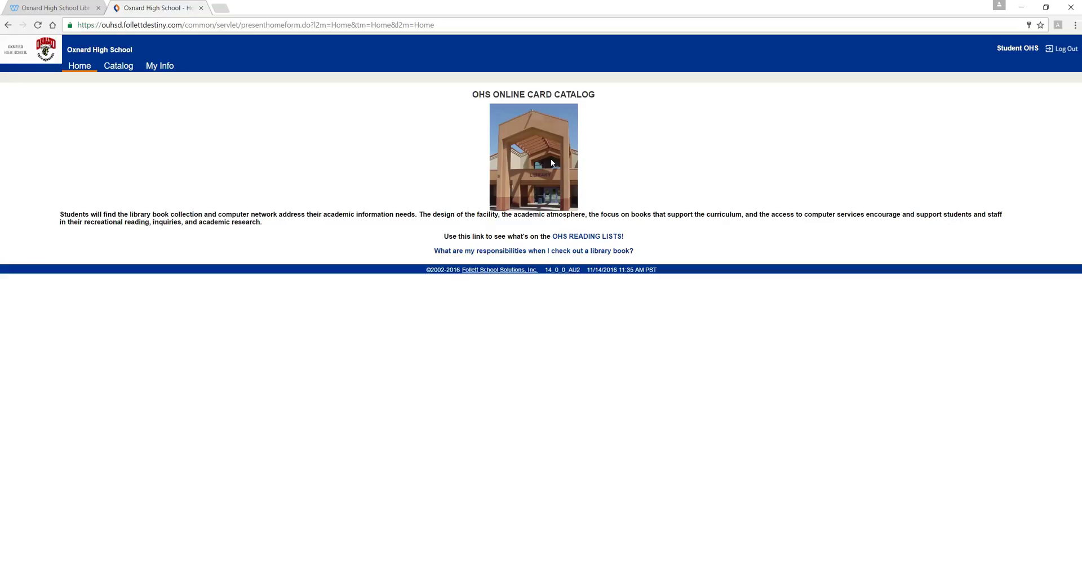
- Go to the Catalog tab and switch to Destiny Quest
click(129, 69)
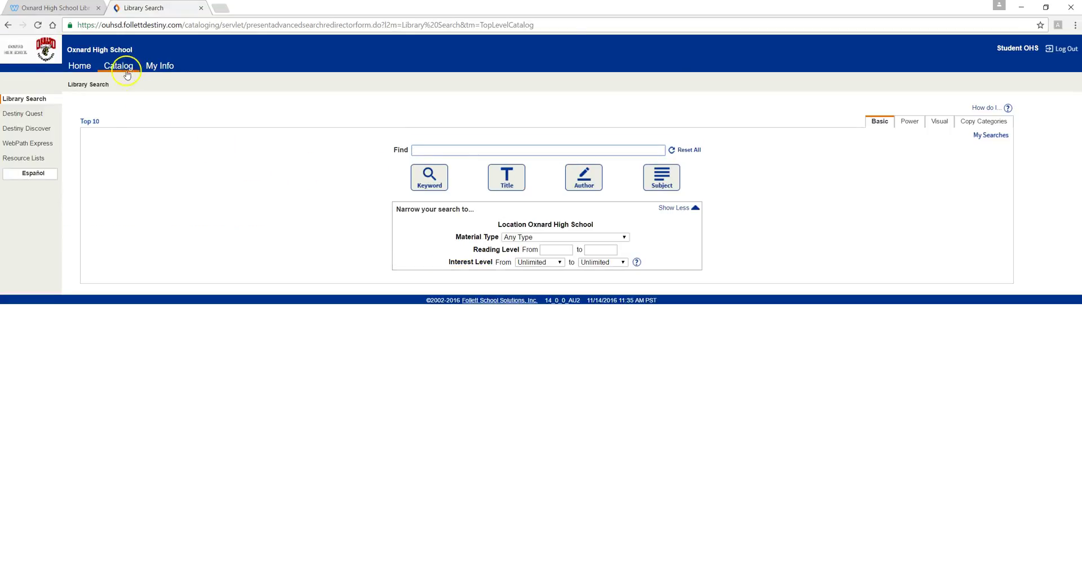
click(30, 116)
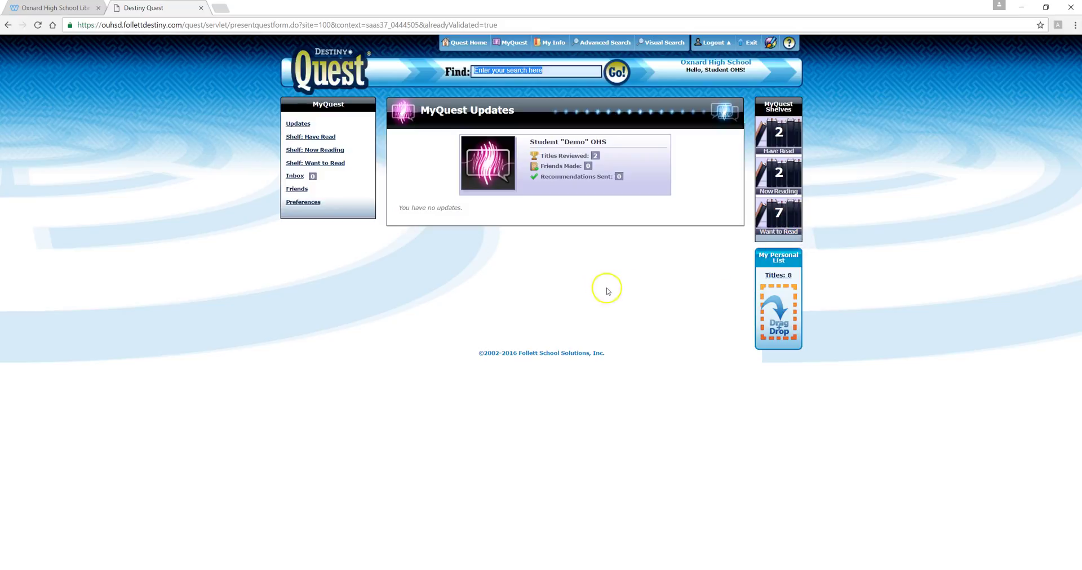
- Search for 'the pregnancy project' and open the memoir's Title Details
click(550, 72)
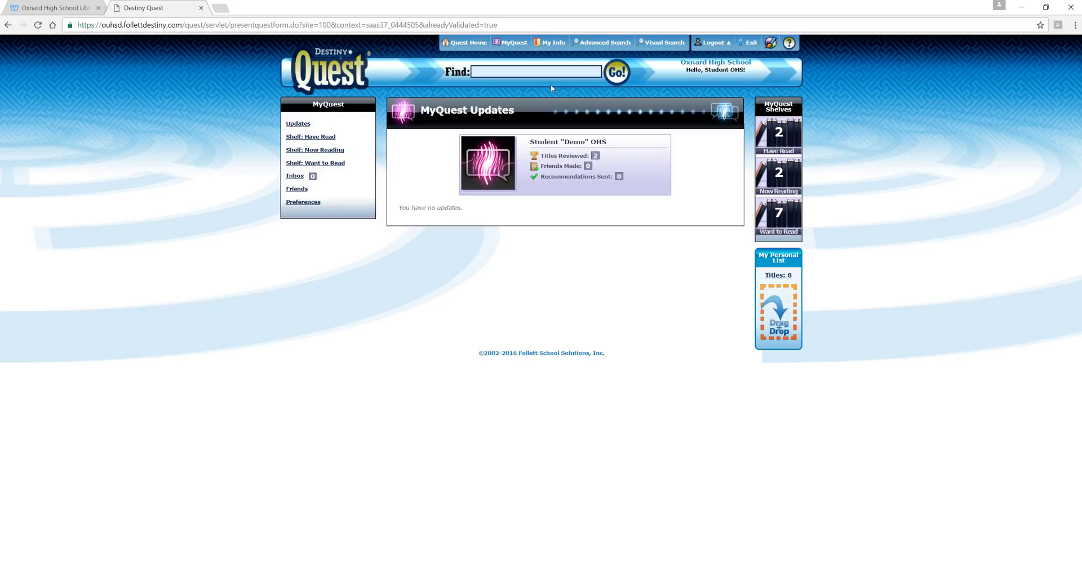
text(The pregnan)
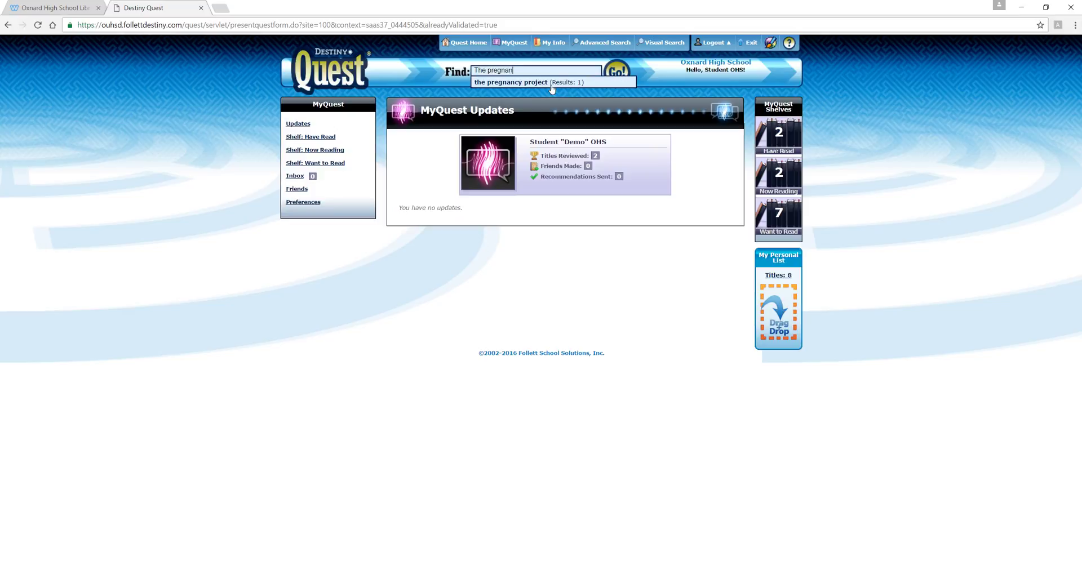
click(552, 88)
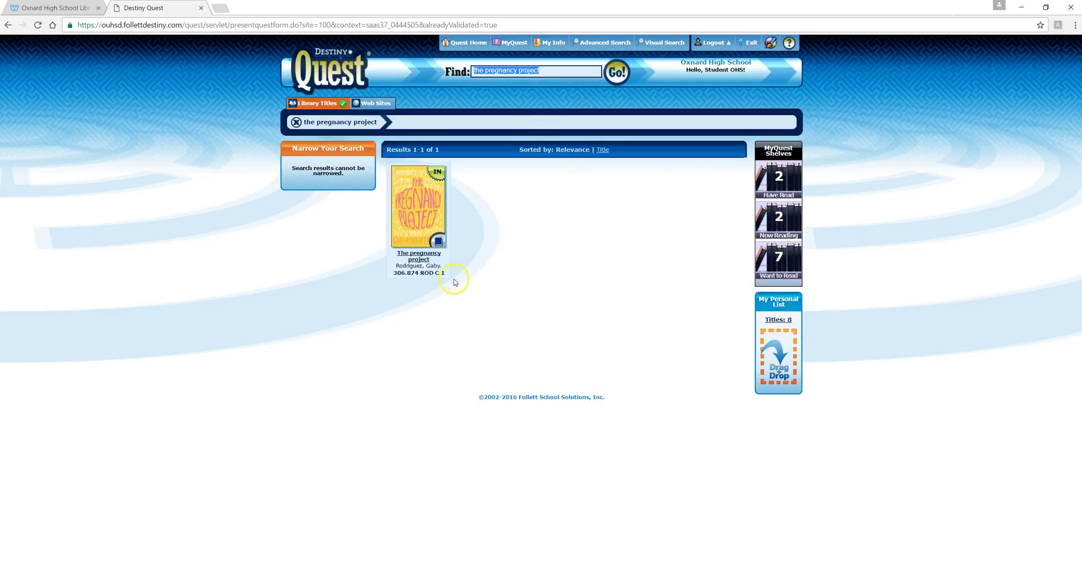
click(429, 257)
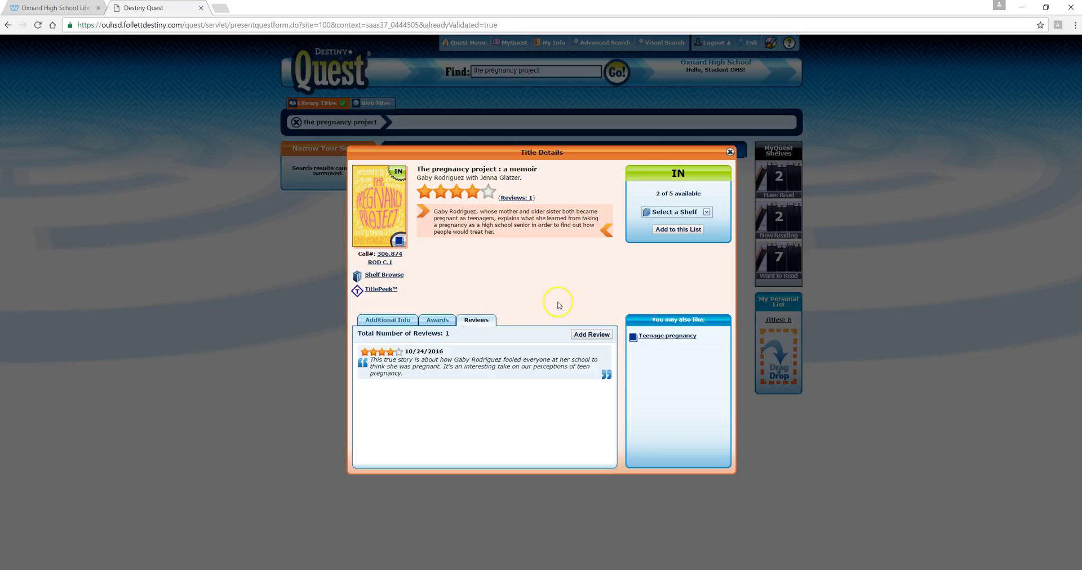
- Add The pregnancy project to the Have Read shelf and start a four-star review
click(706, 214)
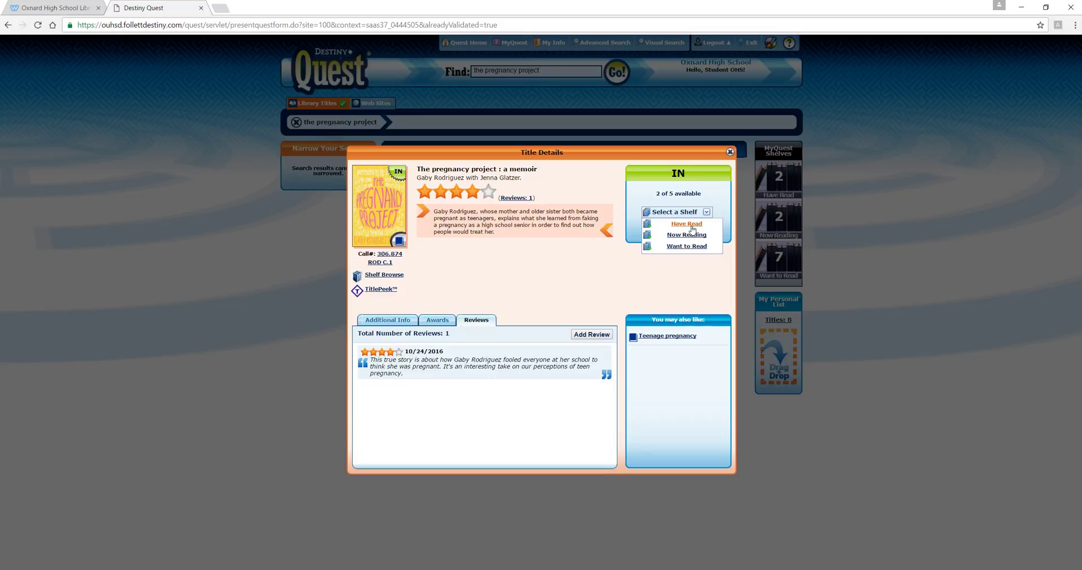
click(692, 225)
click(692, 230)
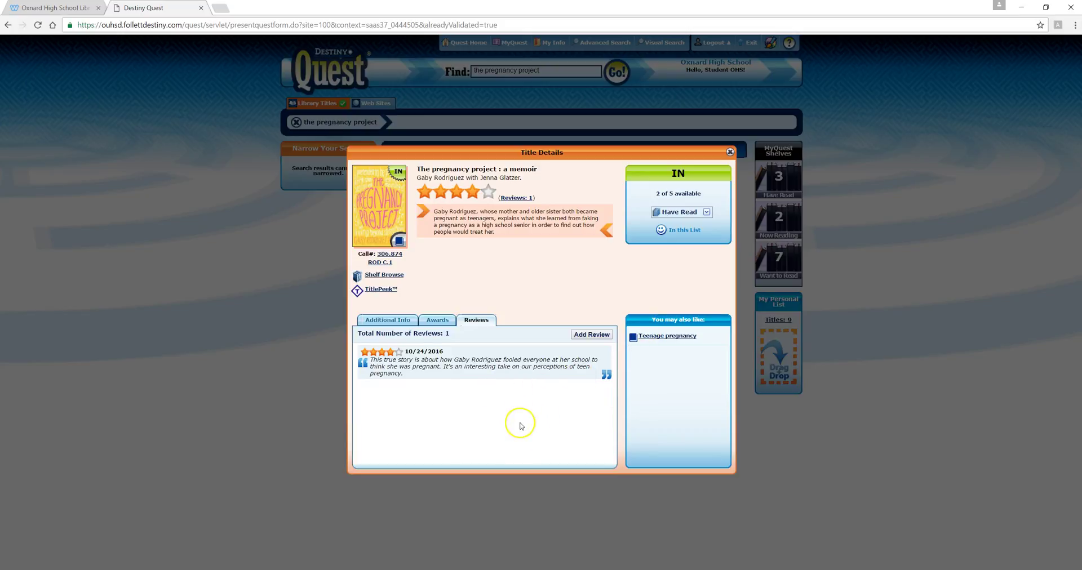
click(595, 335)
click(498, 307)
- Write a comment praising the author's courage in sharing her experiences and save the review
click(494, 335)
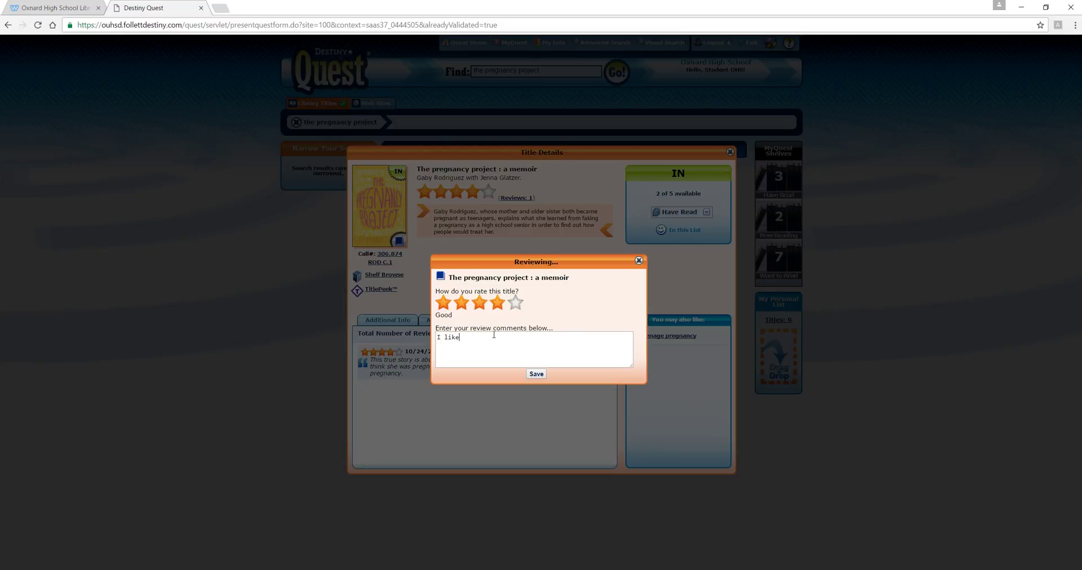
text(Gaby was brave enough to take on such a hot topic and share her expe)
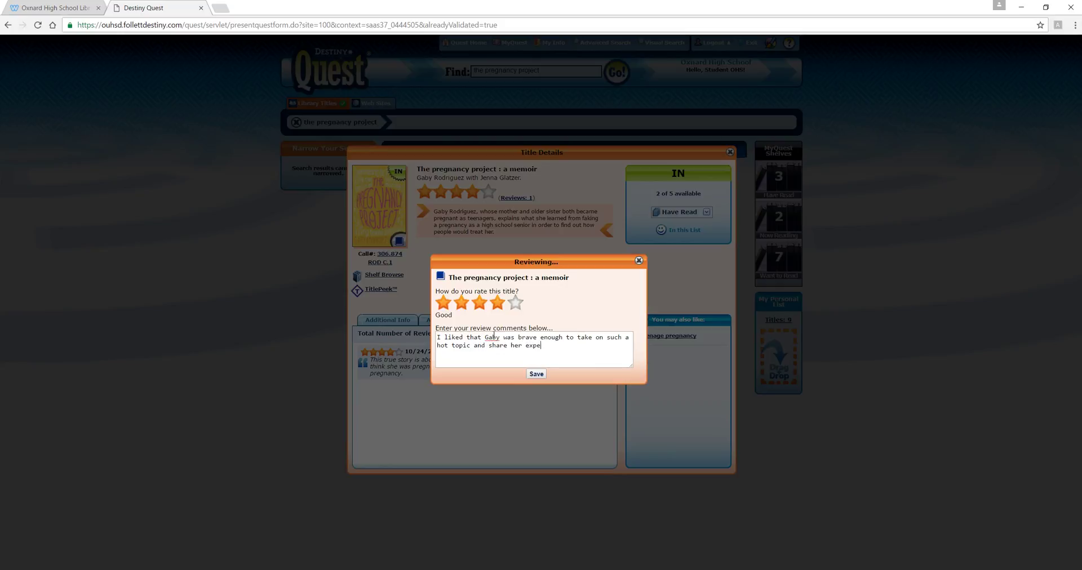
text(riences.)
click(538, 374)
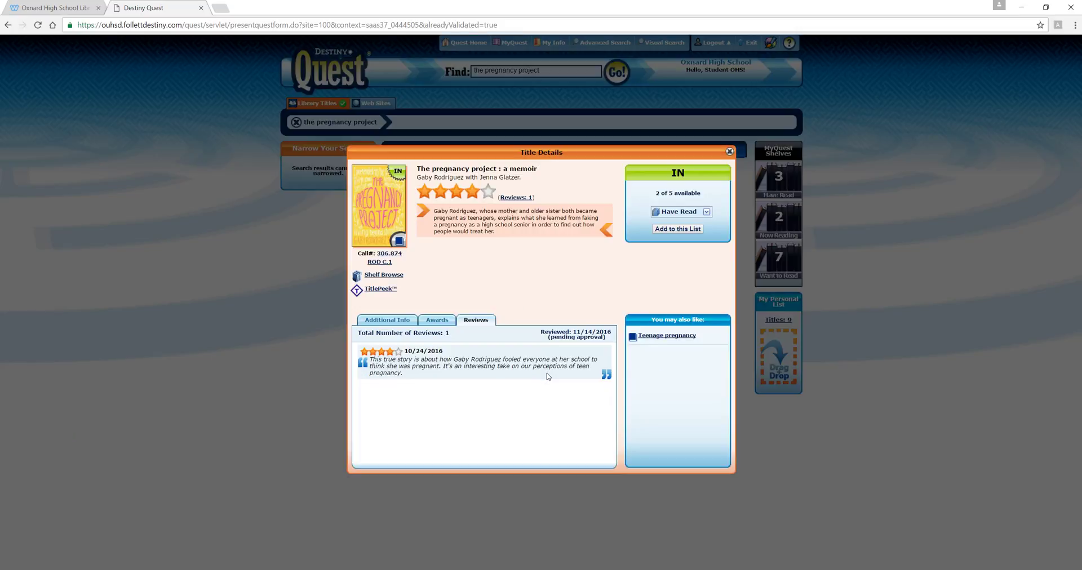
- Look at the details of Teenage pregnancy: opposing viewpoints, then close them
click(555, 377)
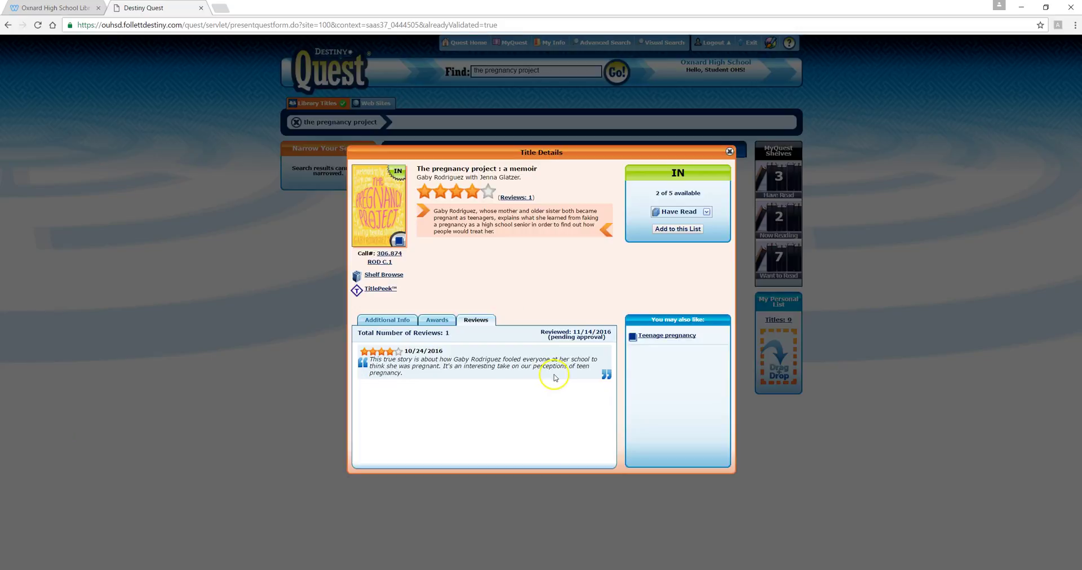
click(671, 341)
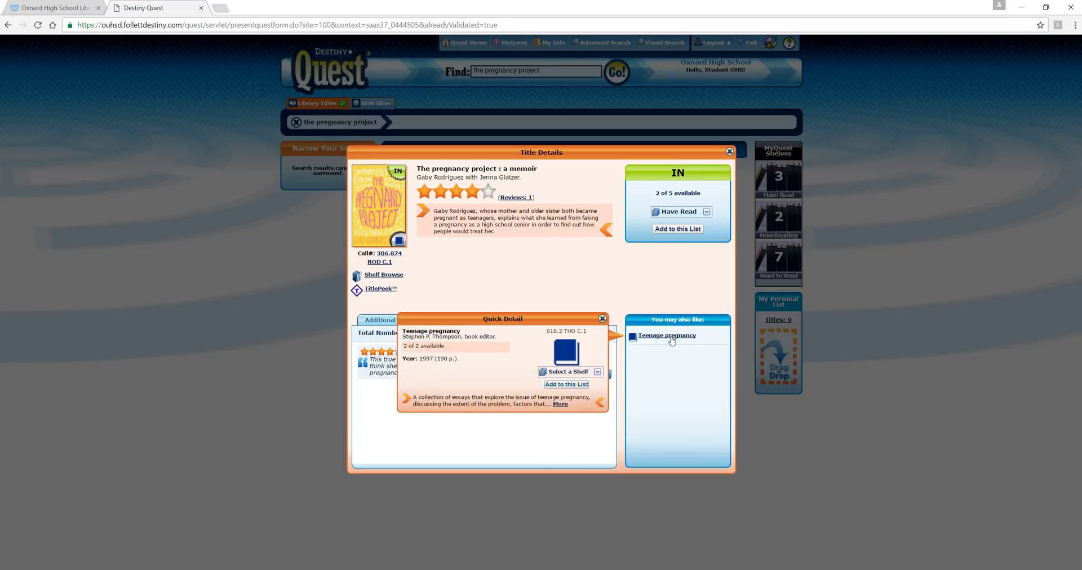
click(671, 338)
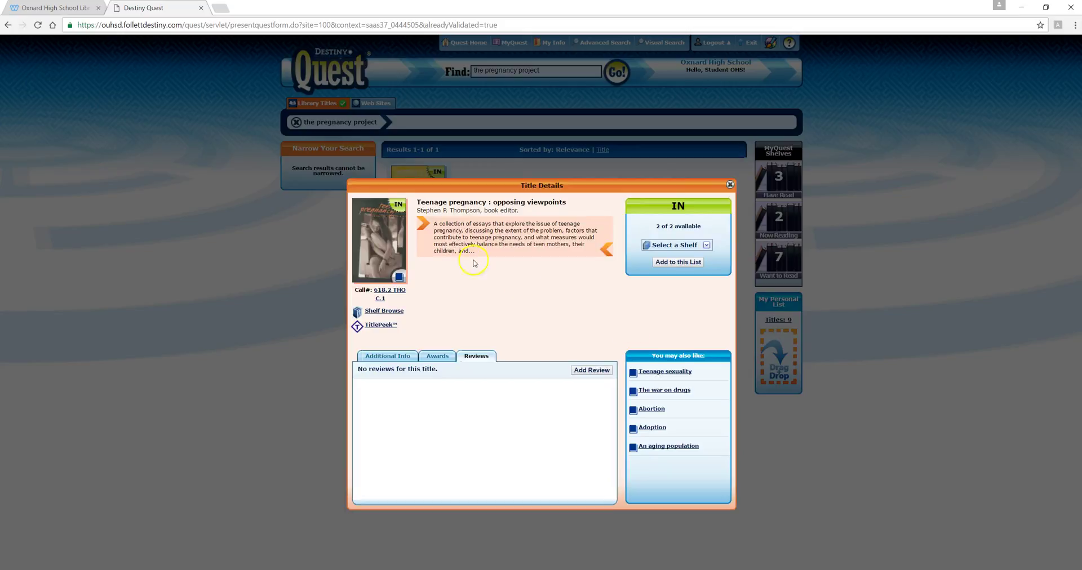
click(468, 262)
click(730, 184)
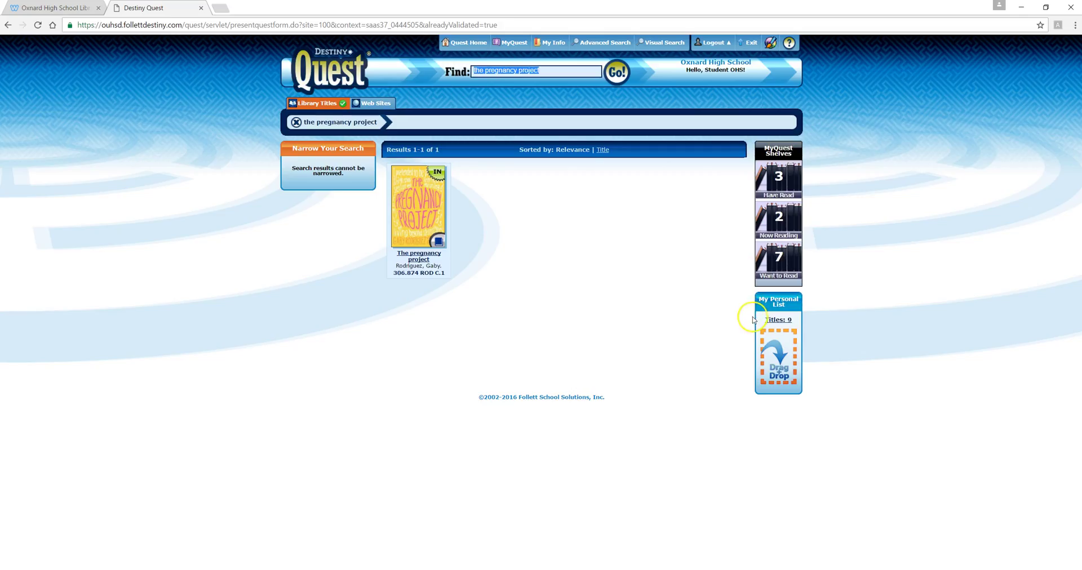
- Open Bottled up from the Have Read shelf and follow its Just Listen suggestion
click(778, 176)
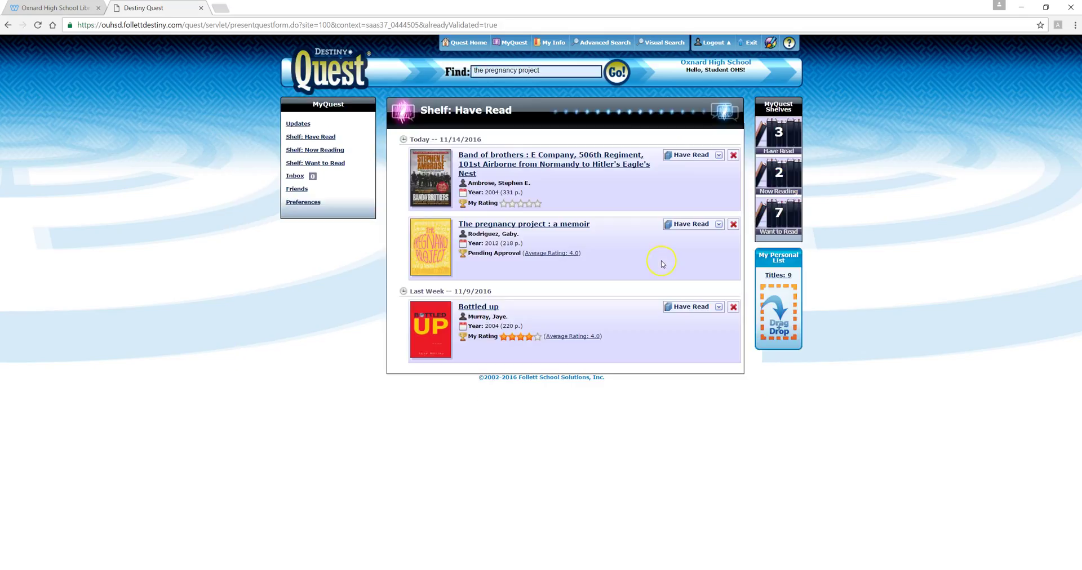
click(490, 310)
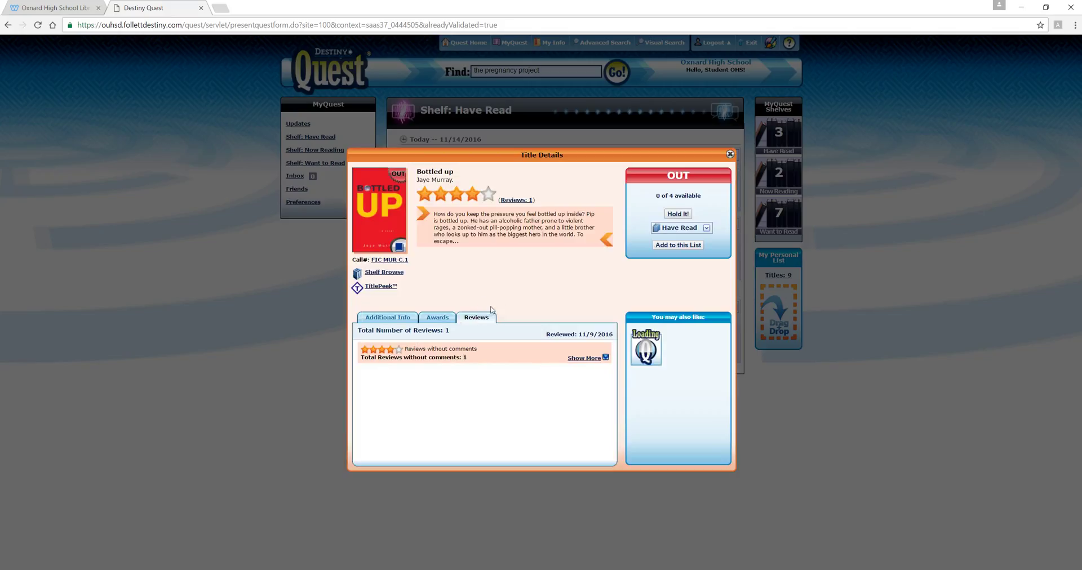
click(493, 296)
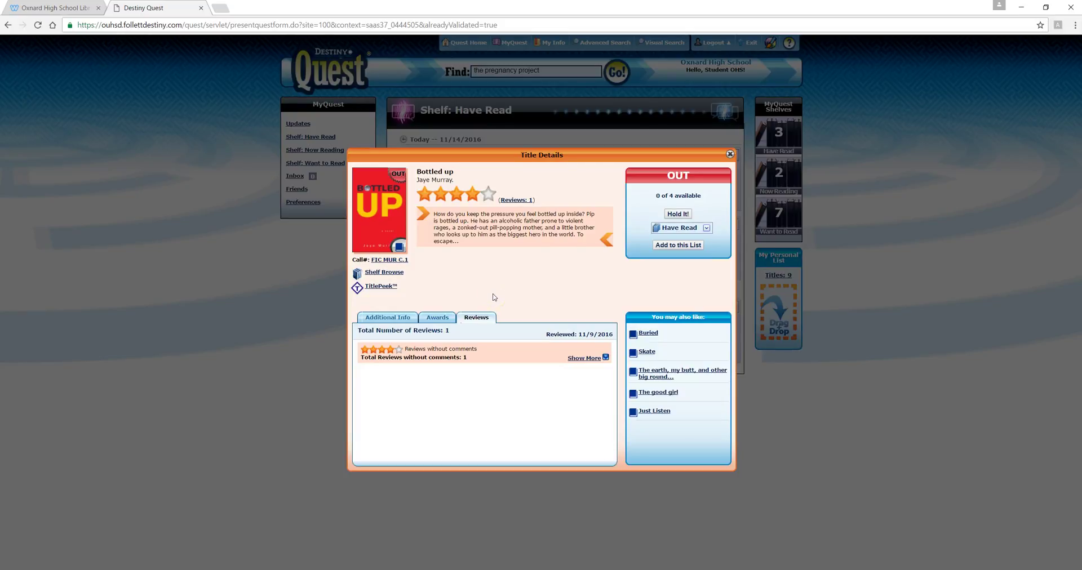
click(646, 423)
click(665, 419)
click(667, 412)
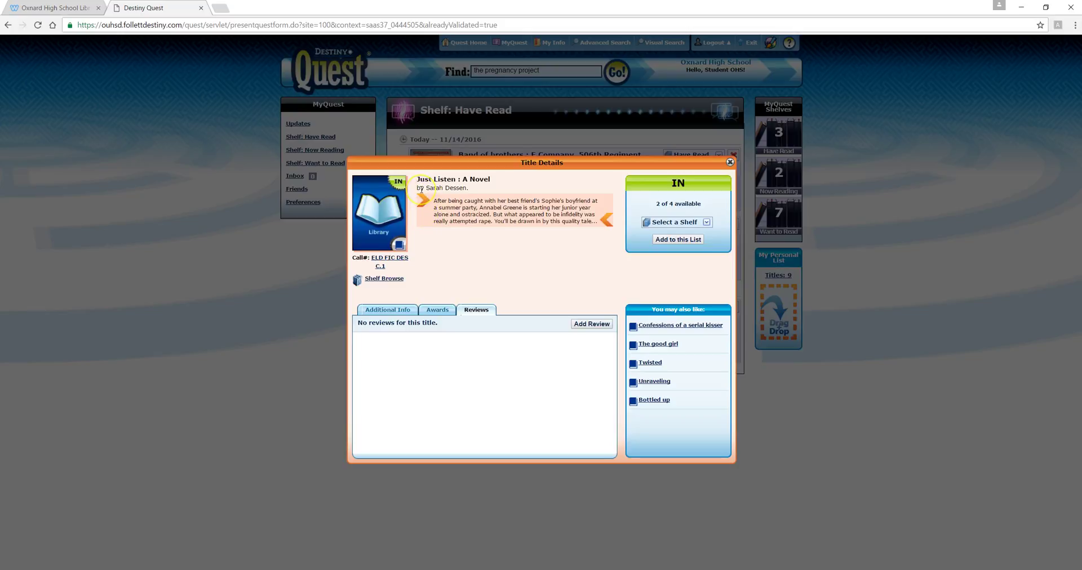
- Put Just Listen on the Want to Read shelf and close its details
click(432, 244)
click(706, 222)
click(687, 256)
drag(409, 257, 350, 260)
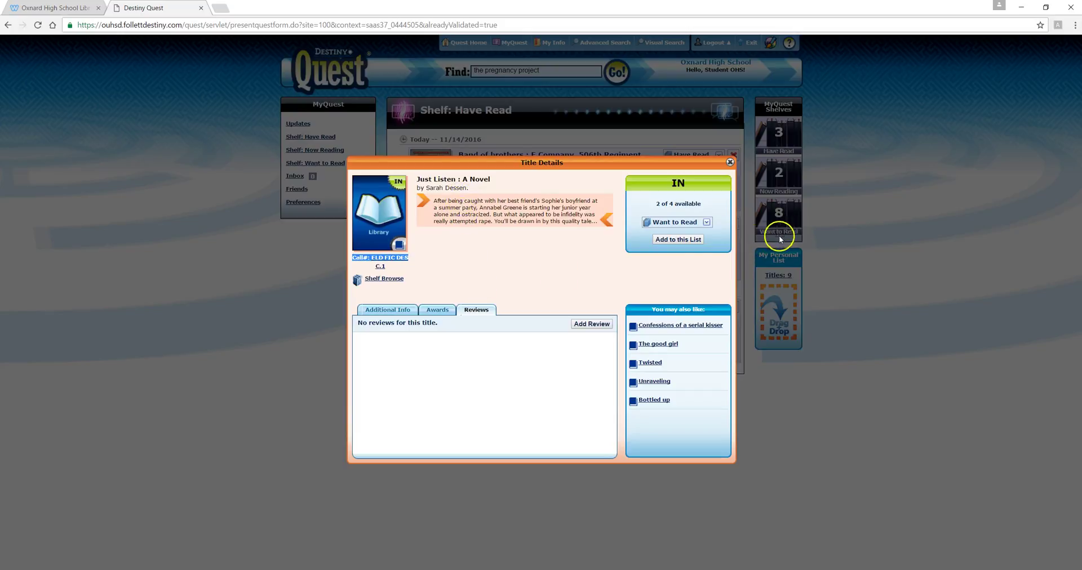
click(730, 163)
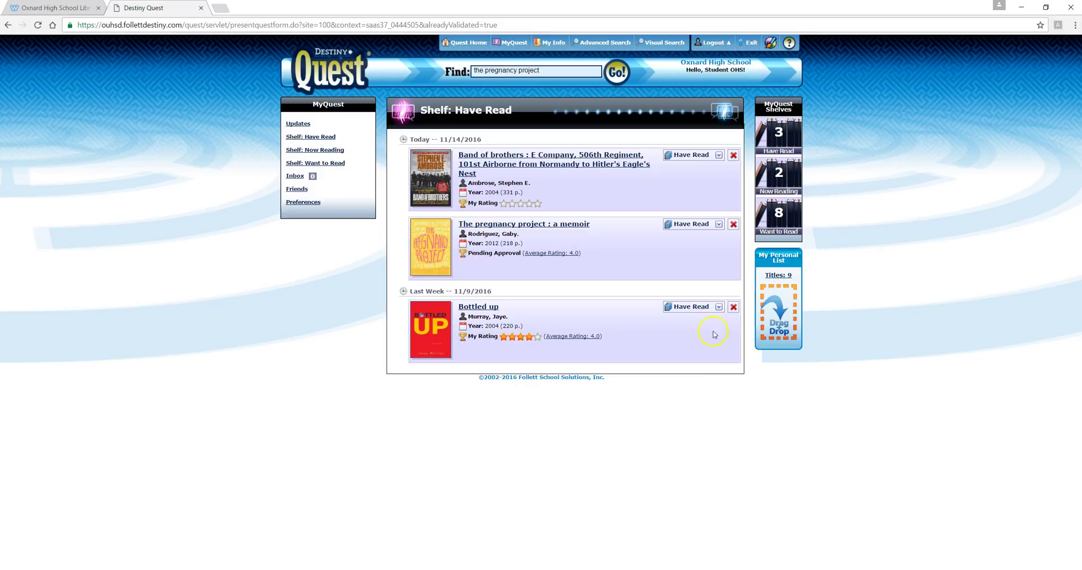
- View and close the Band of brothers details, then rerun the 'the pregnancy project' search
click(658, 438)
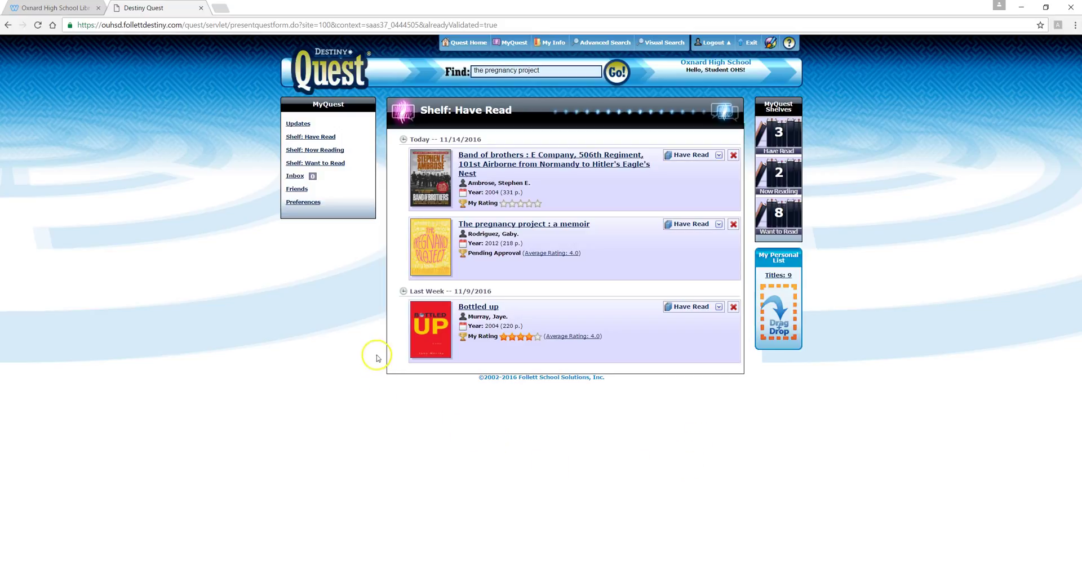
click(544, 164)
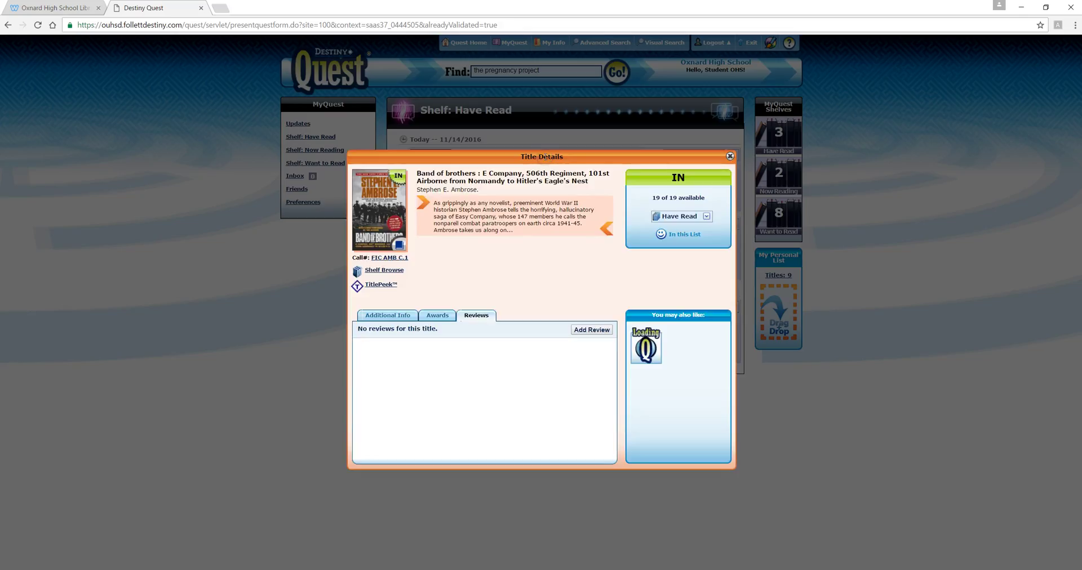
click(730, 156)
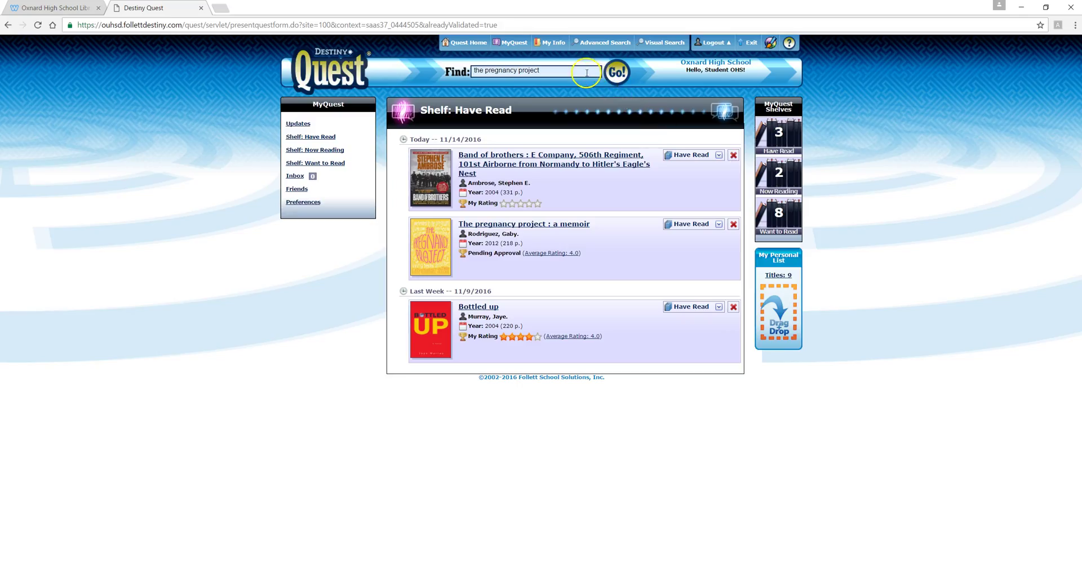
click(614, 78)
click(534, 79)
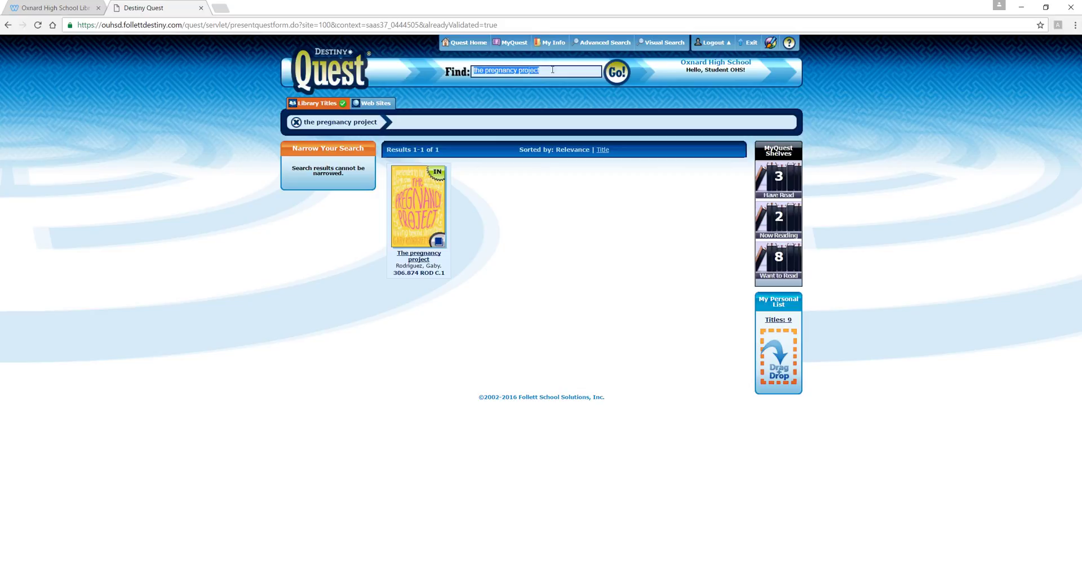
- Replace the search text with 'band of brothers' and run the search
click(552, 70)
drag(541, 70, 465, 67)
key(BackSpace)
text(band of brothers)
key(Return)
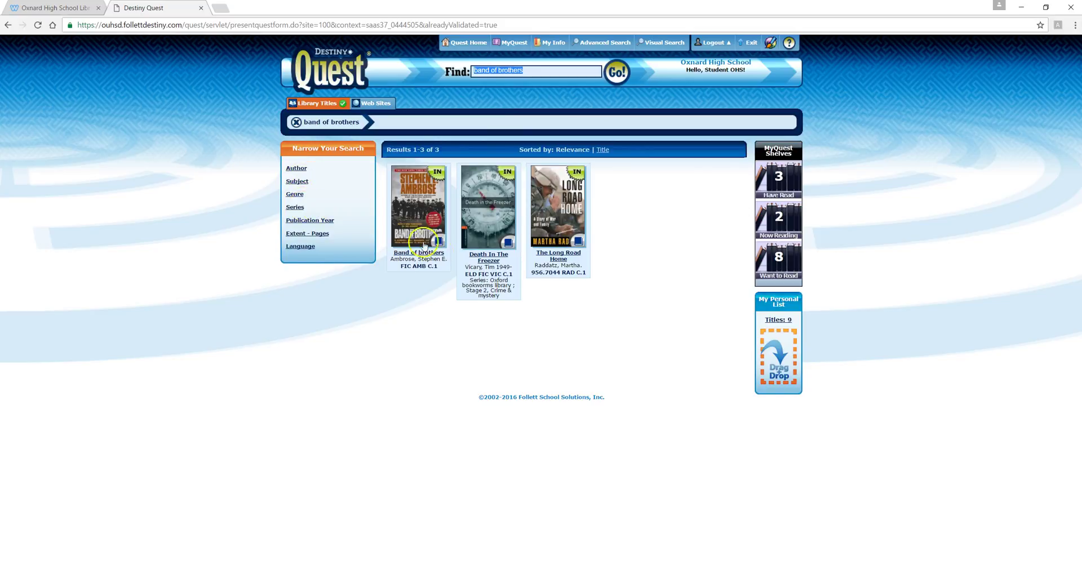
- Open Band of brothers and browse its shelf neighbours toward earlier titles
click(440, 255)
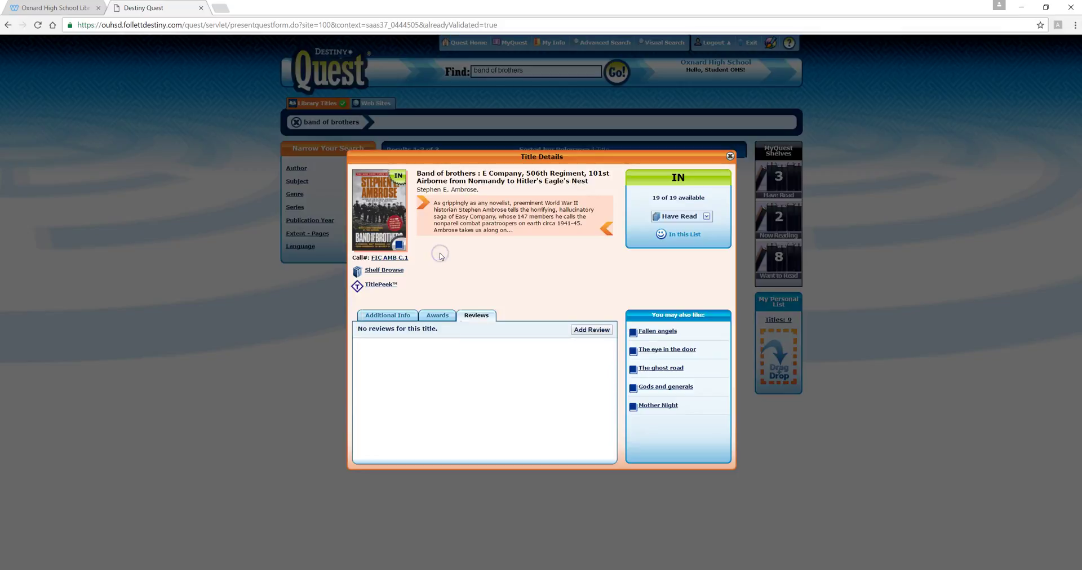
click(401, 275)
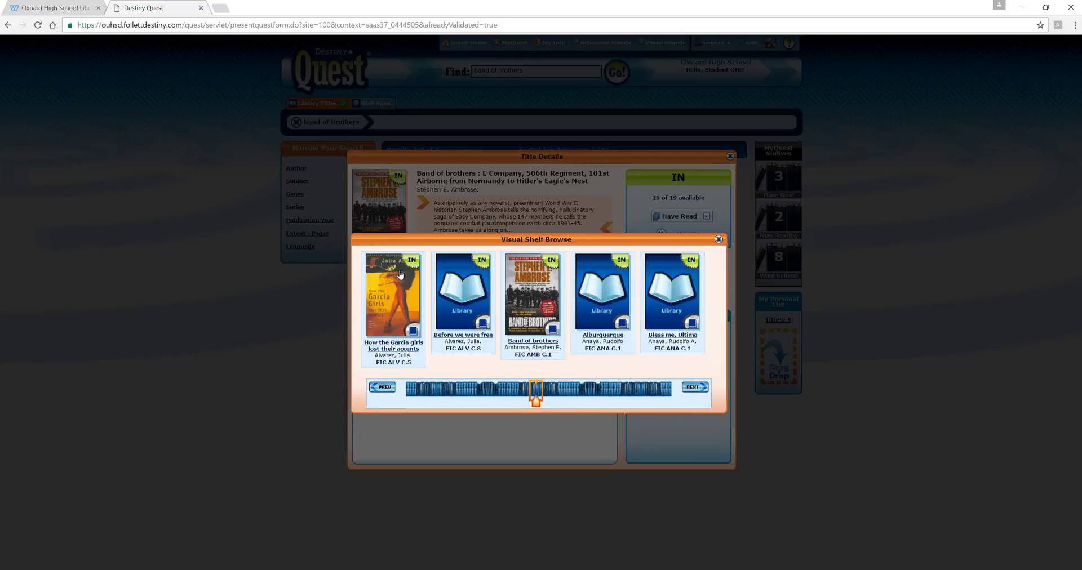
drag(535, 407, 505, 407)
click(719, 239)
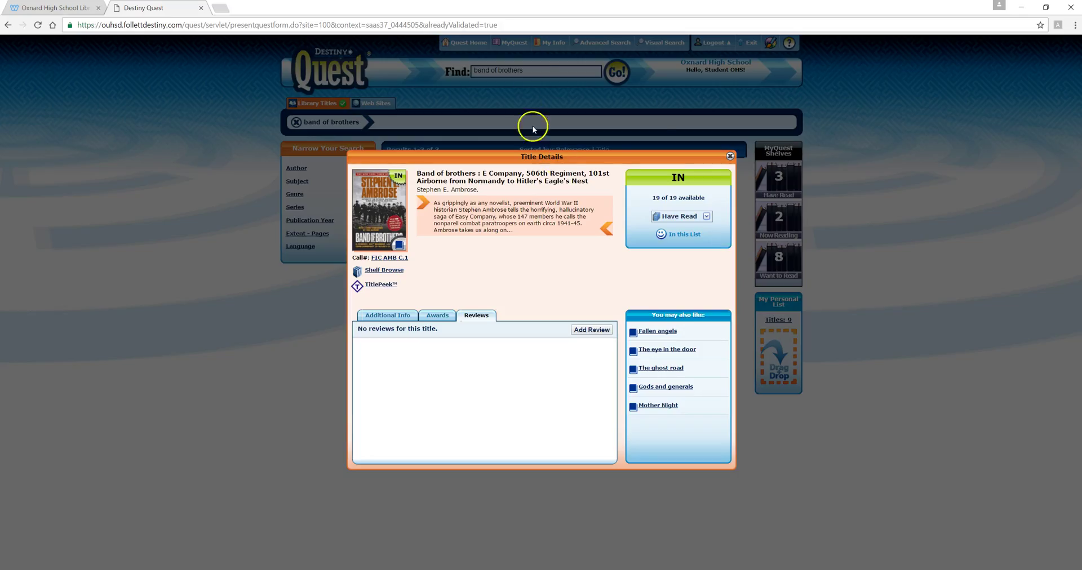
- Close the Band of brothers details and search for 'music'
click(729, 156)
key(BackSpace)
text(music)
key(Return)
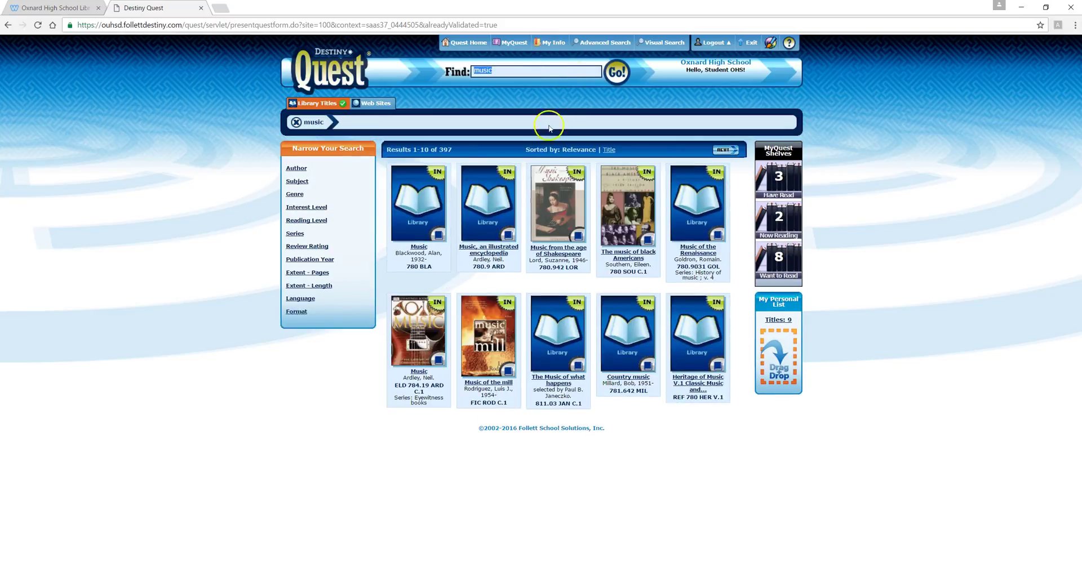
- Browse the shelf around Music, an illustrated encyclopedia, toward later titles, then close both views
click(499, 251)
click(402, 276)
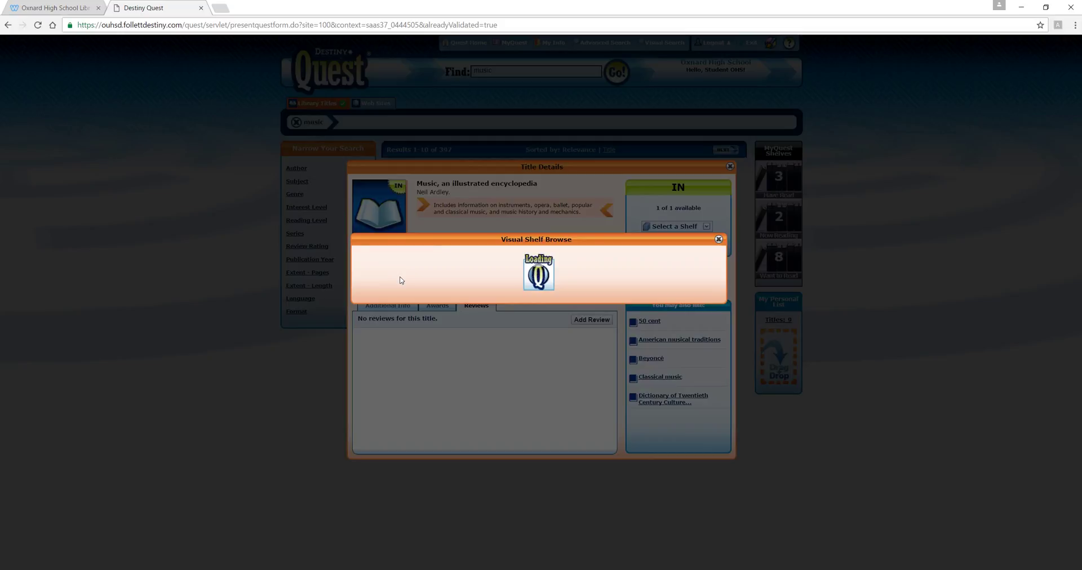
drag(538, 416, 563, 418)
drag(565, 417, 587, 421)
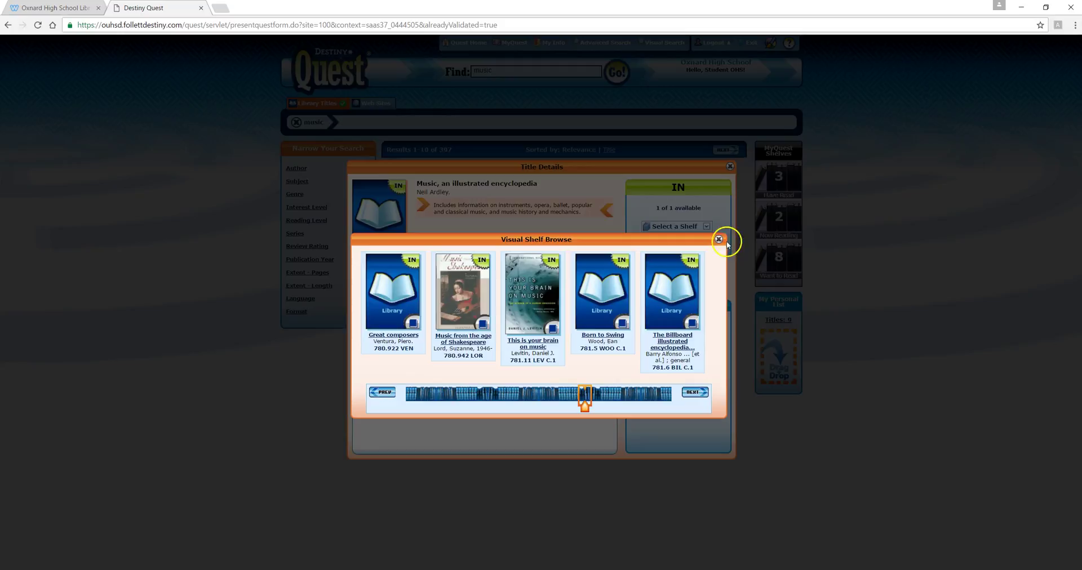
click(718, 240)
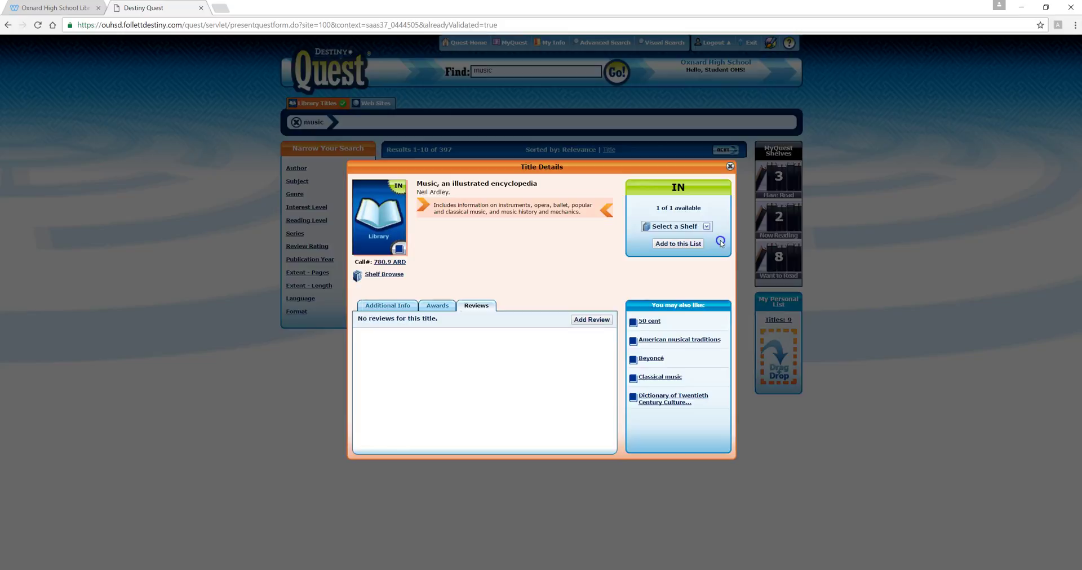
click(730, 167)
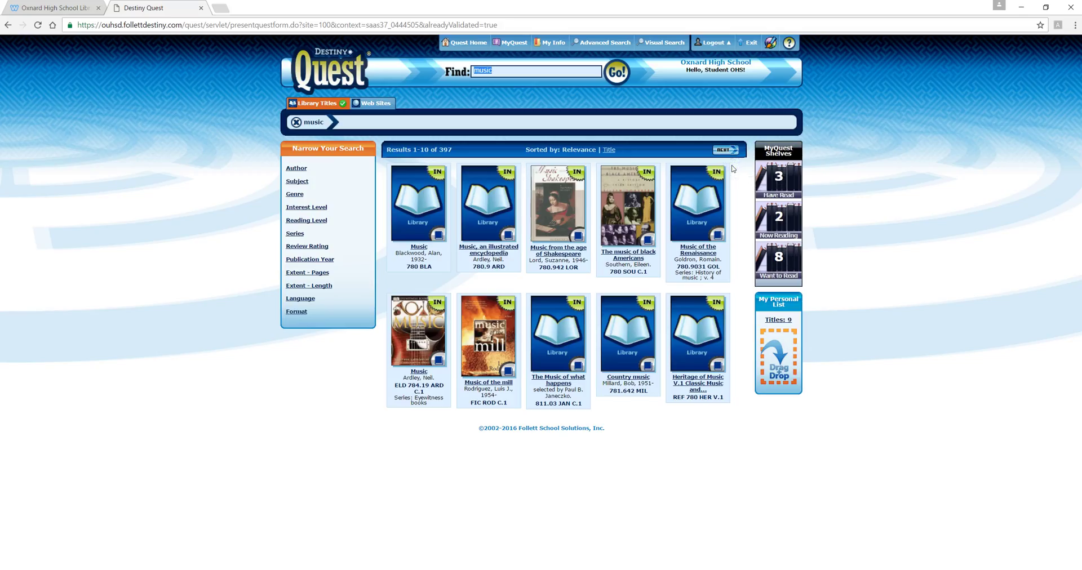
click(531, 70)
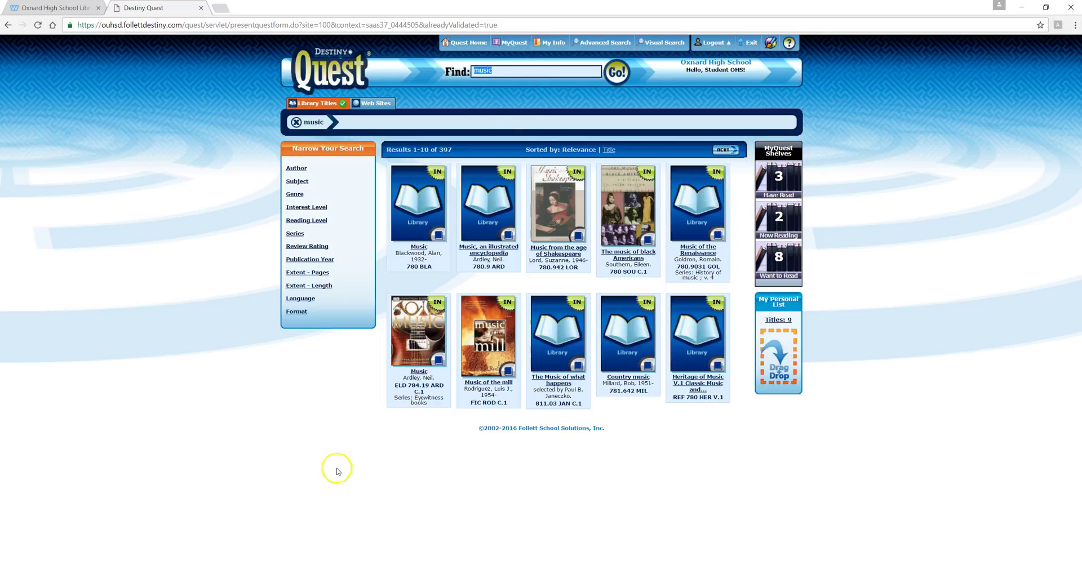